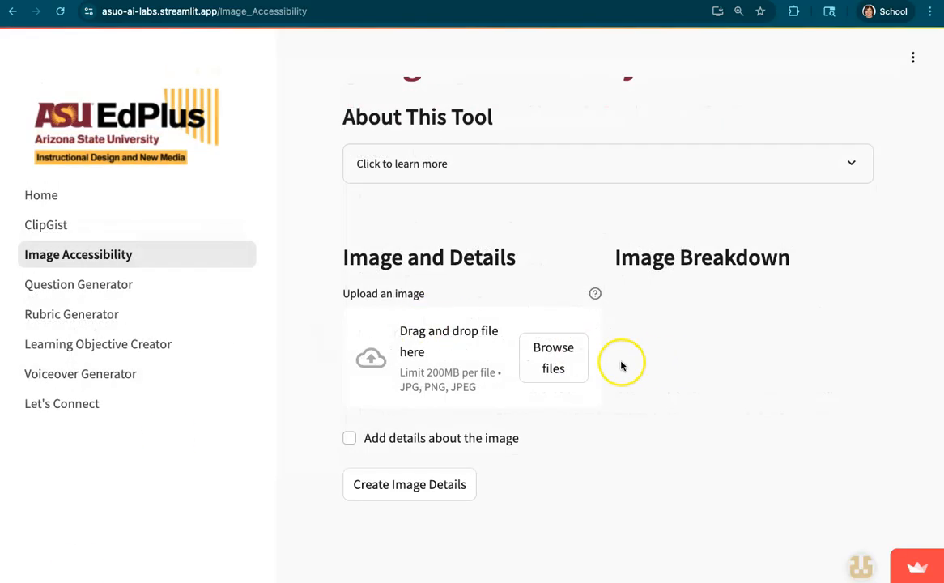
Upload force-diagram.png from the SAL Development folder to the image accessibility tool.
click(555, 362)
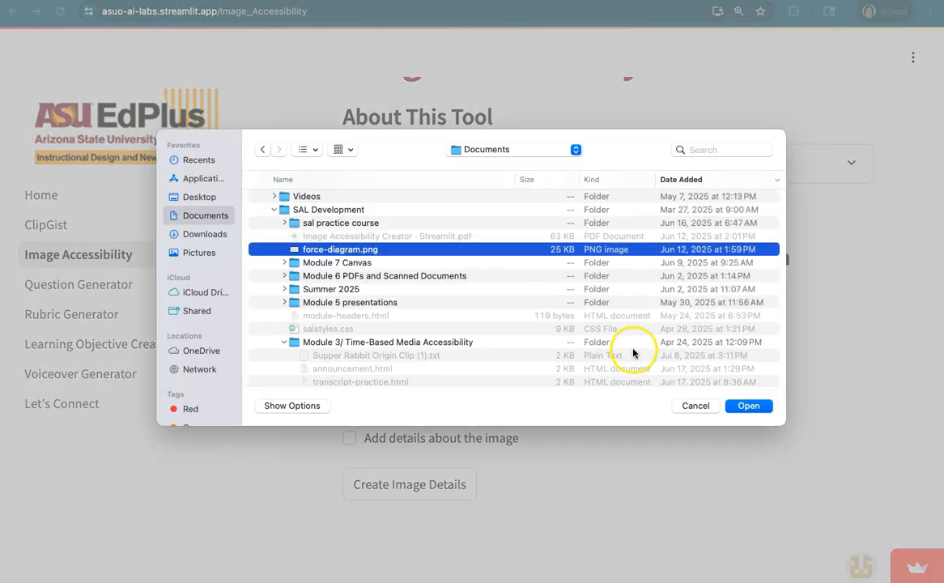
click(748, 405)
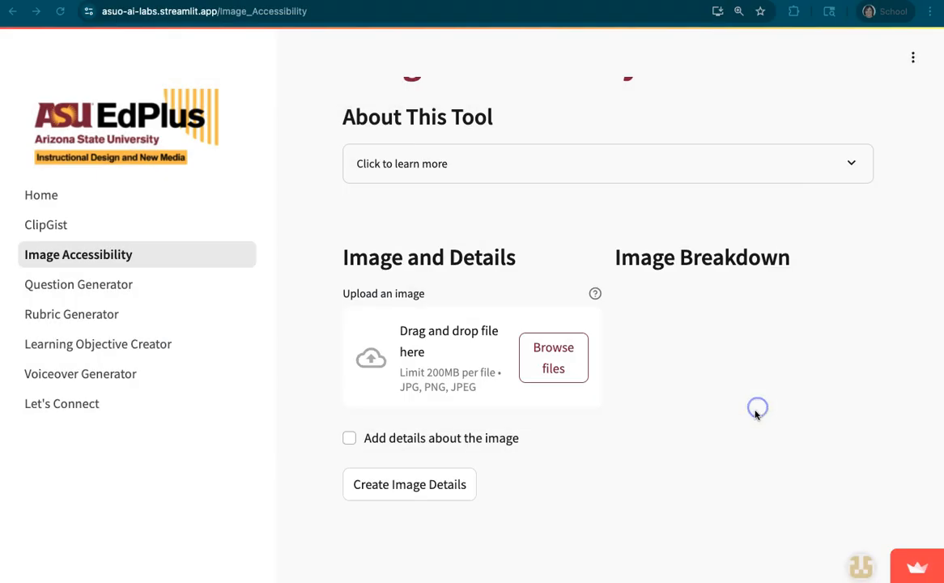
scroll(756, 416, down, 3)
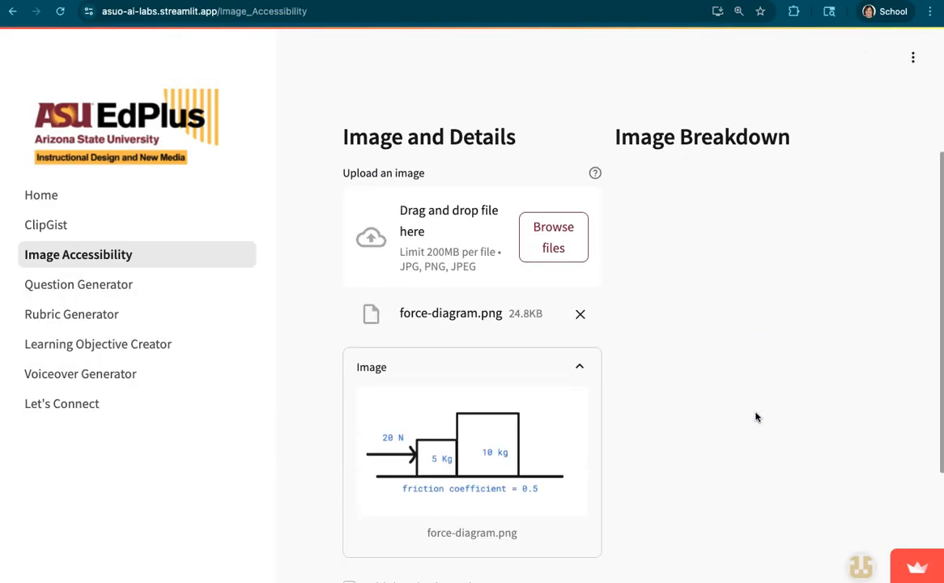
scroll(483, 478, down, 2)
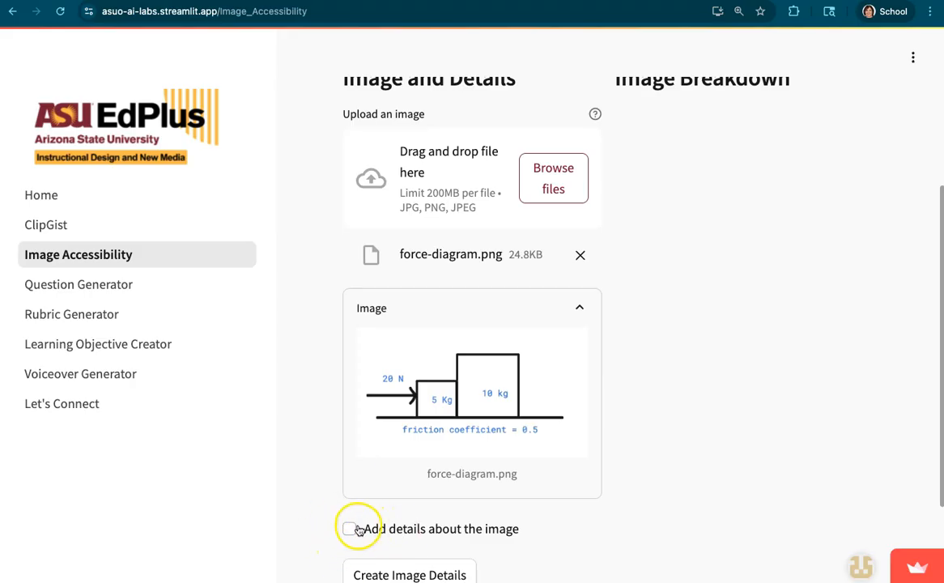
Create the image details for the uploaded force diagram without adding extra details about the image.
scroll(628, 519, down, 1)
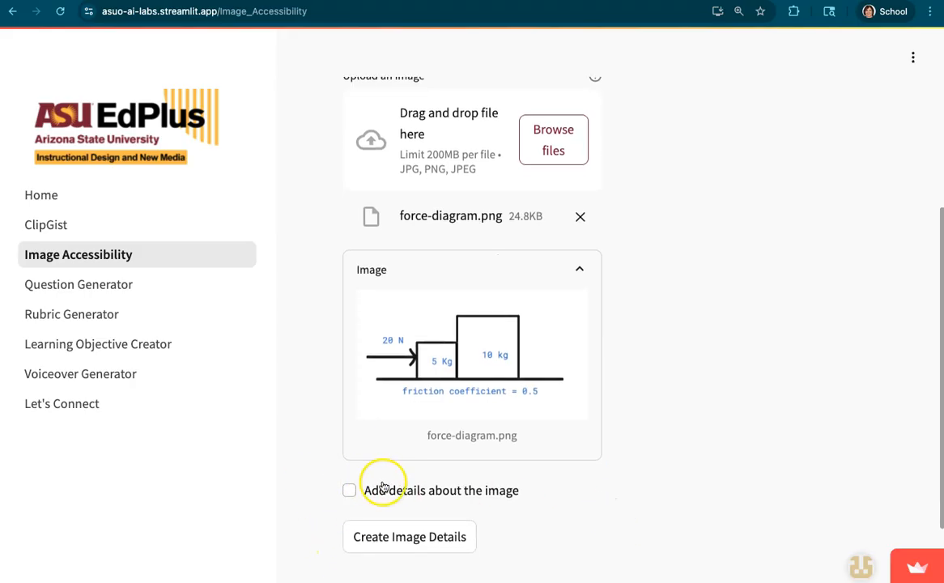
scroll(384, 485, up, 1)
scroll(383, 486, down, 2)
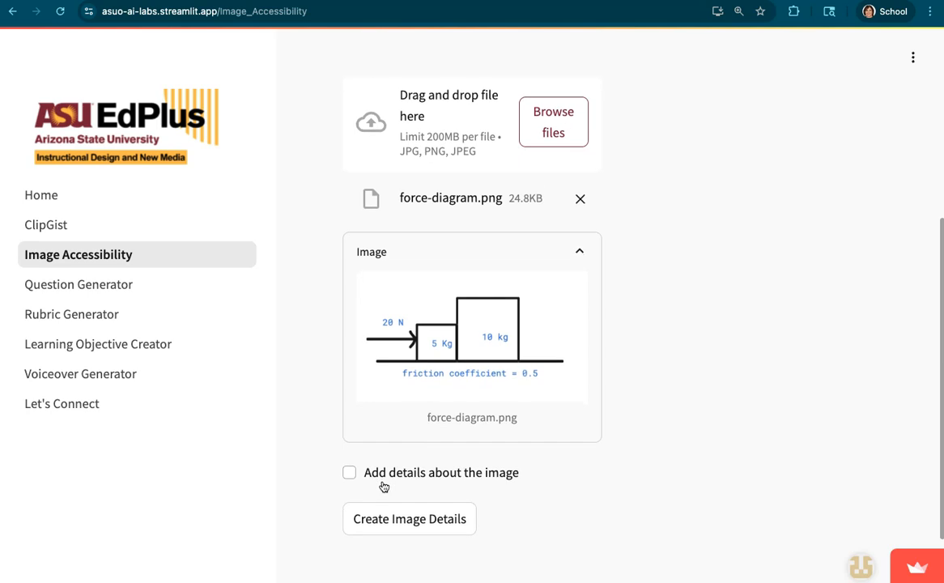
scroll(384, 486, down, 1)
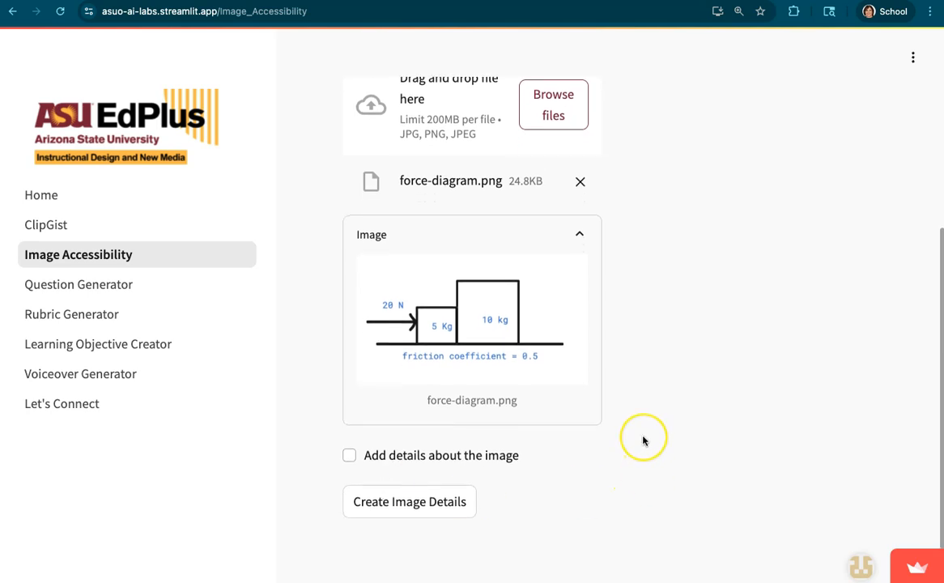
scroll(644, 440, down, 3)
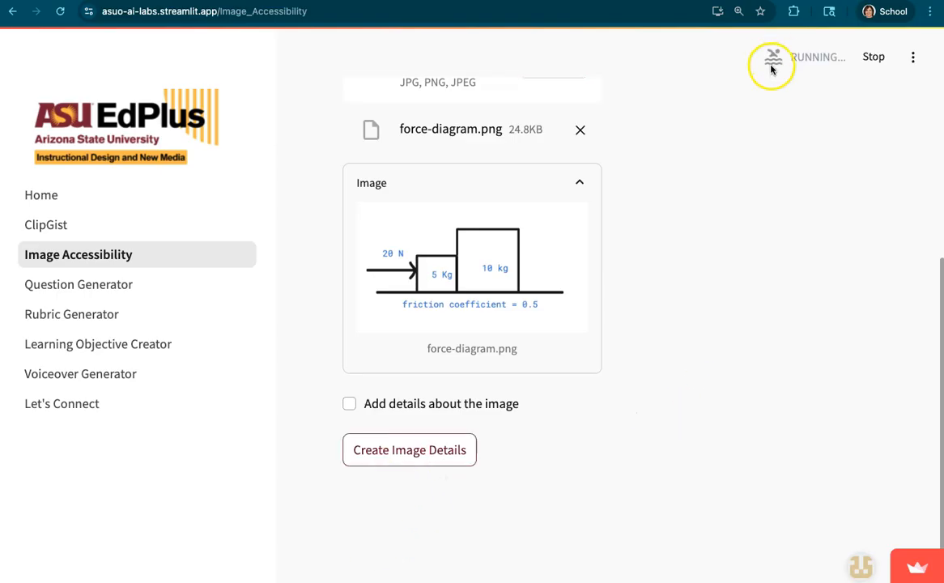
Examine the generated long description and compare it with the labels, blocks and arrow in the force diagram.
scroll(807, 300, up, 4)
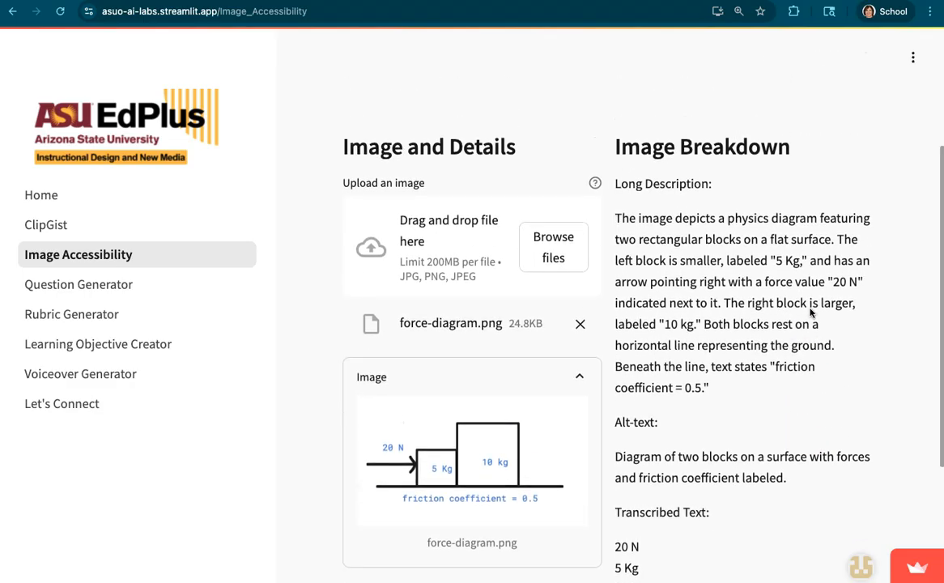
scroll(810, 313, down, 1)
scroll(811, 313, up, 1)
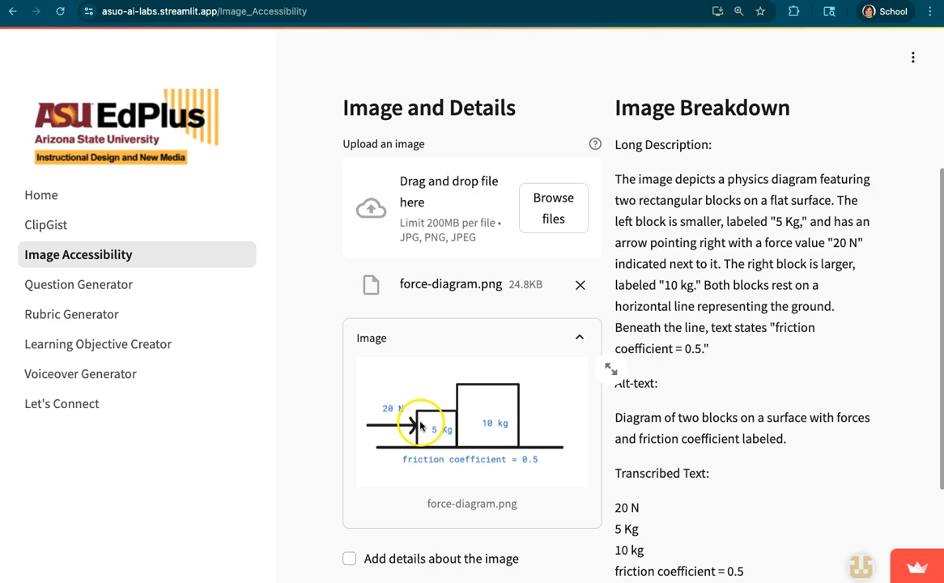
scroll(850, 253, down, 1)
scroll(847, 253, down, 1)
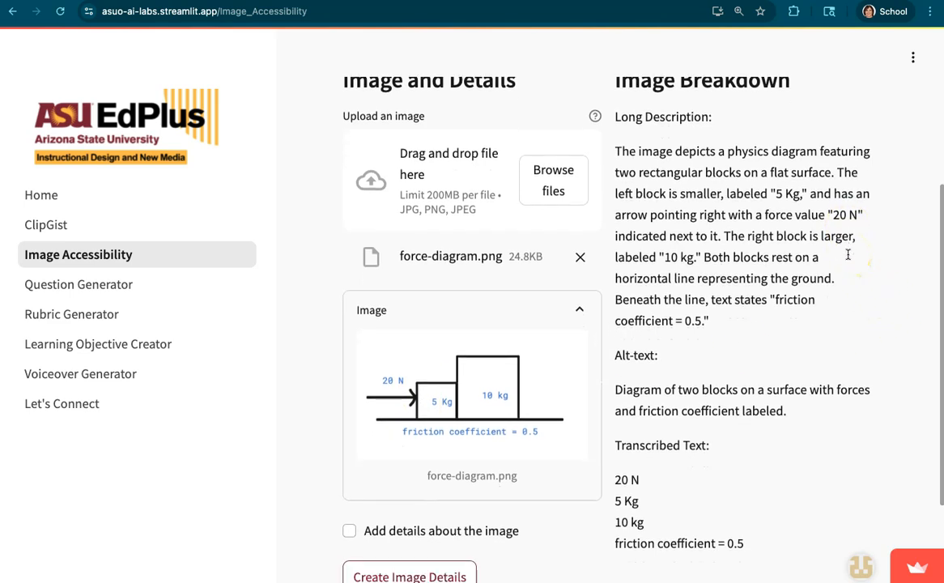
scroll(847, 254, down, 1)
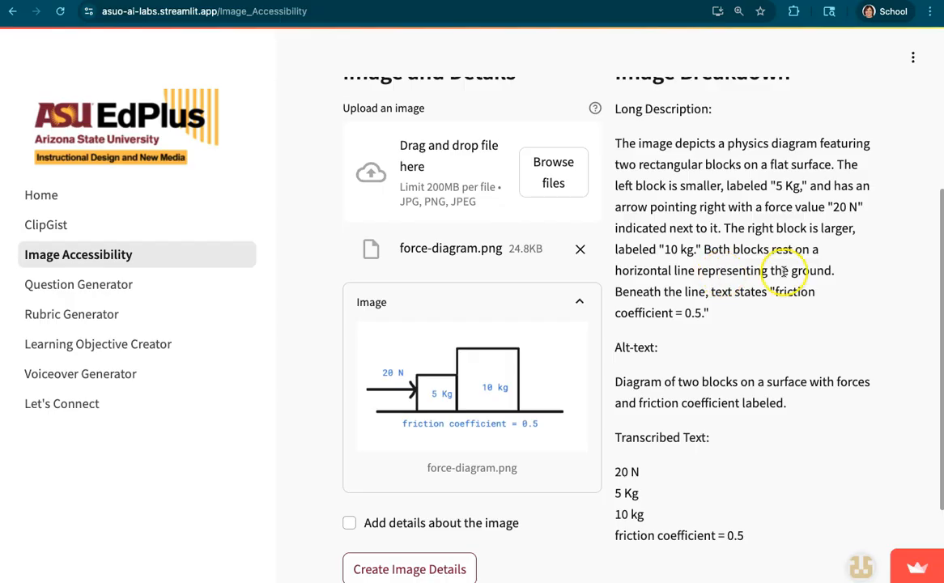
scroll(817, 273, down, 1)
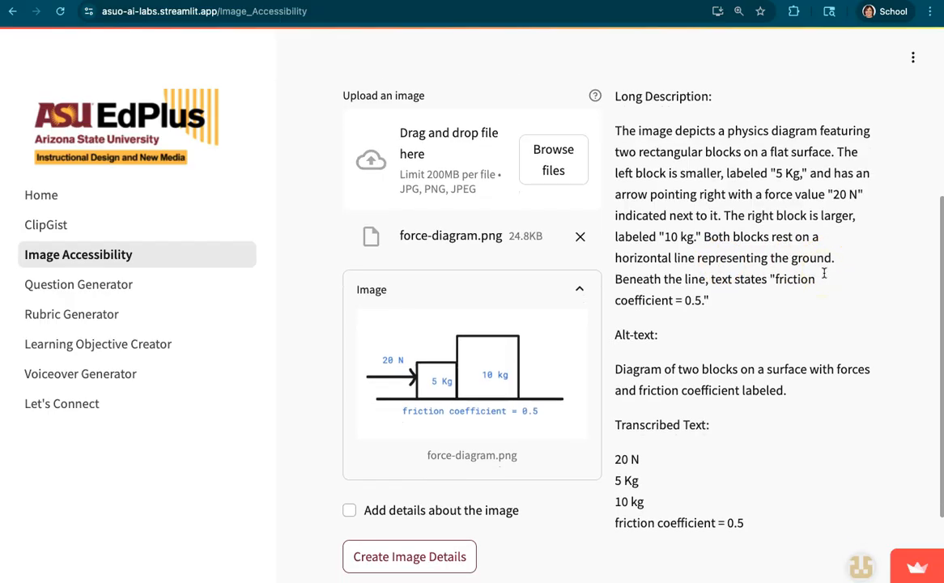
scroll(824, 273, up, 1)
scroll(820, 283, down, 2)
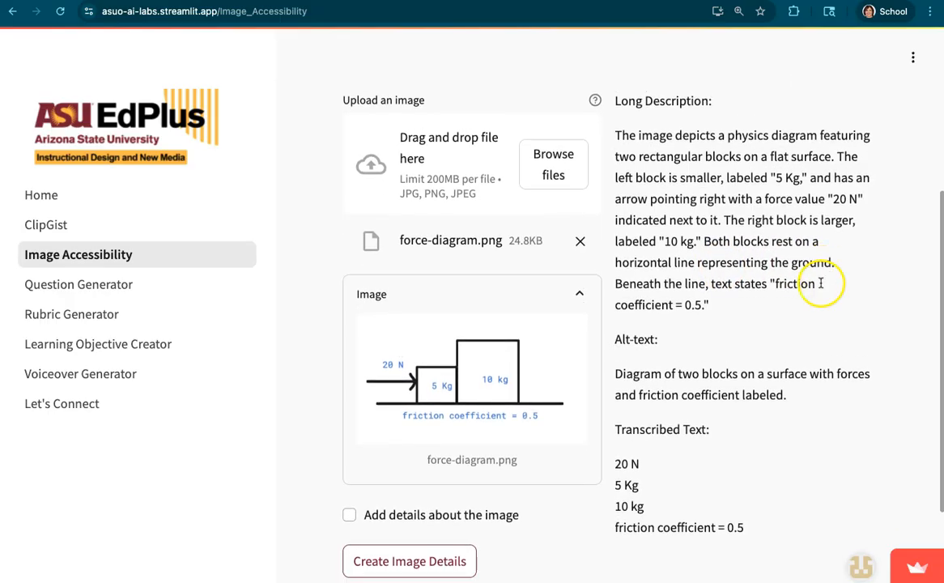
scroll(821, 287, down, 4)
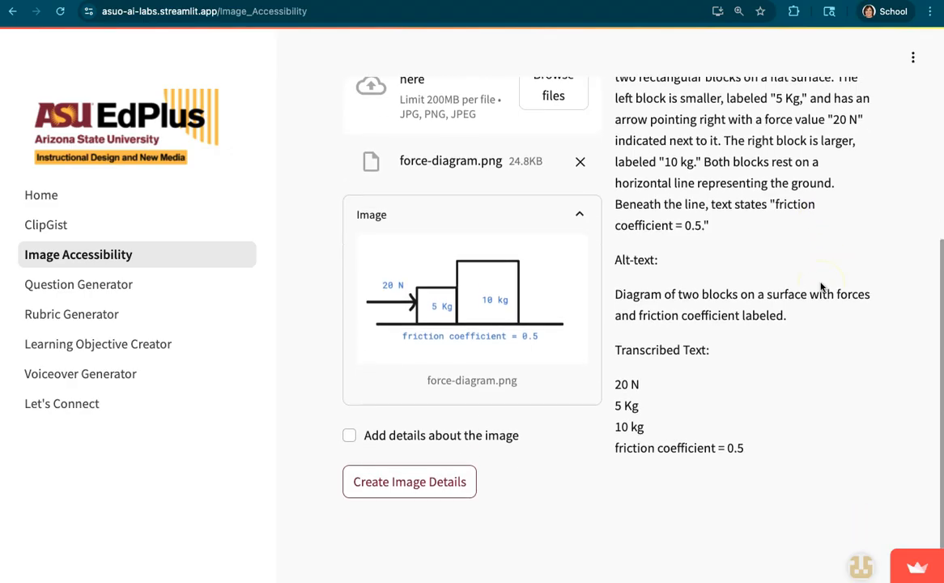
scroll(820, 287, up, 4)
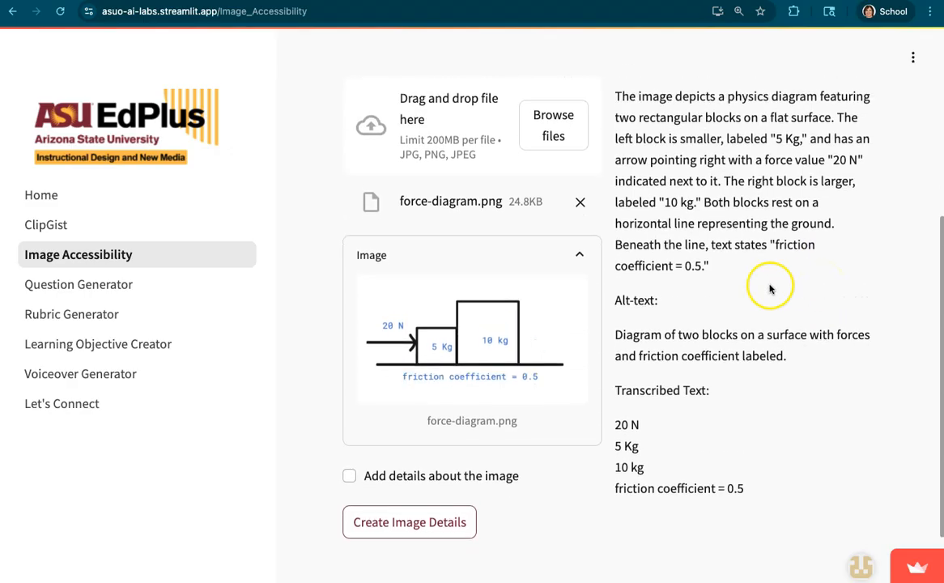
drag(720, 273, 640, 138)
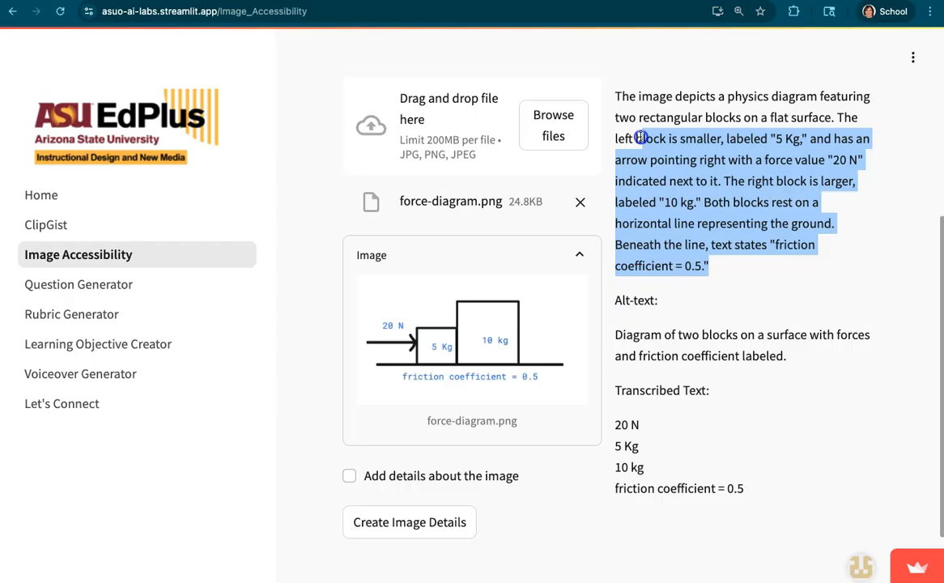
scroll(718, 274, up, 2)
click(717, 274)
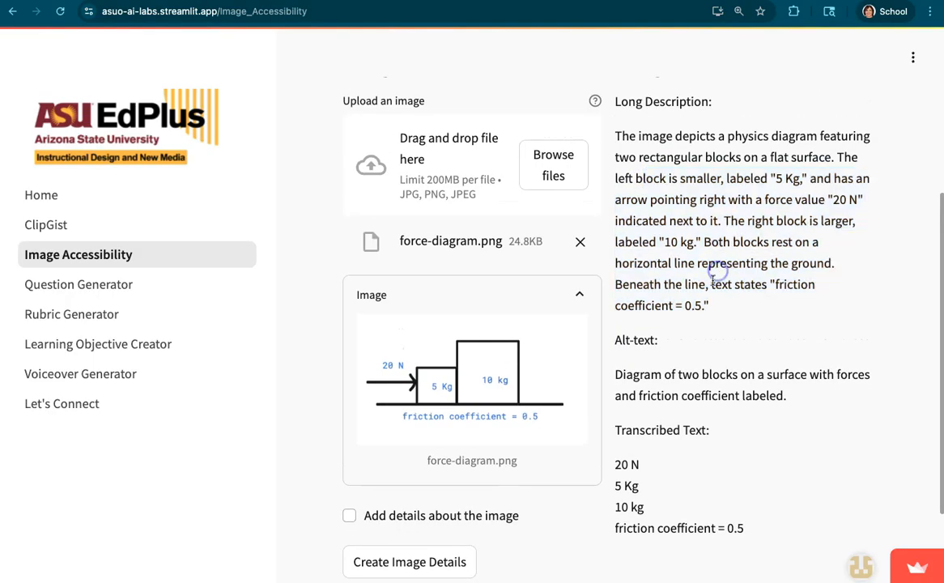
Examine the generated alt-text and transcribed text in the image breakdown.
scroll(705, 306, down, 1)
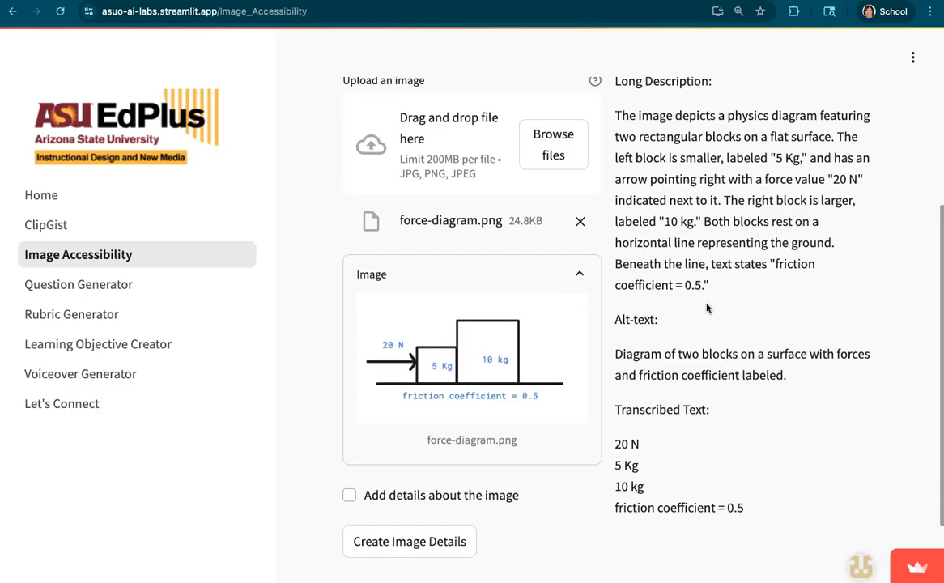
scroll(706, 308, down, 1)
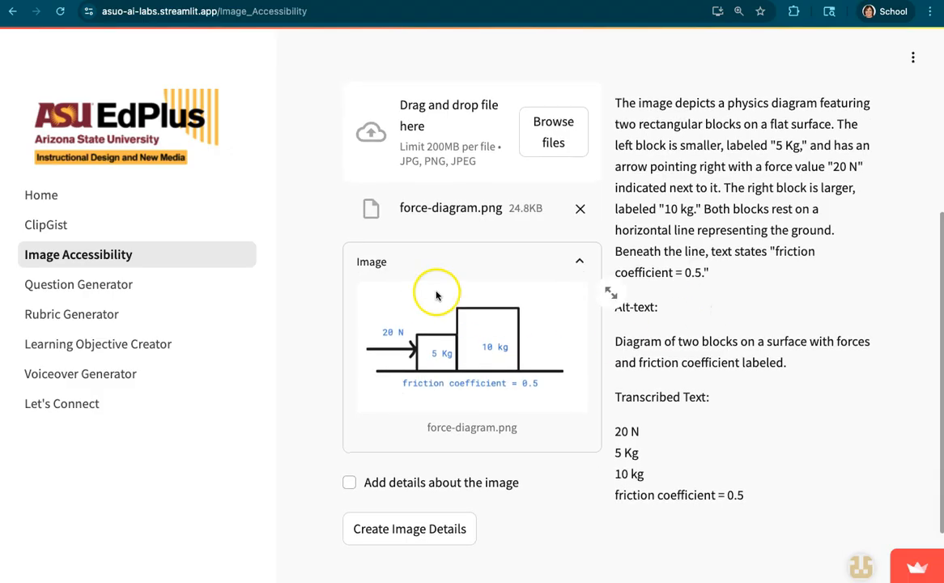
scroll(679, 384, down, 1)
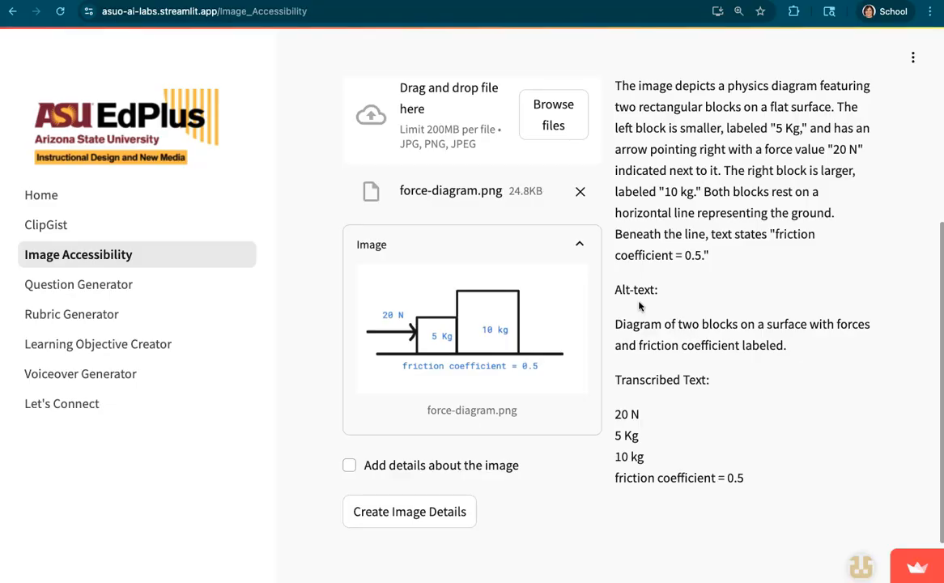
click(663, 339)
scroll(665, 337, down, 1)
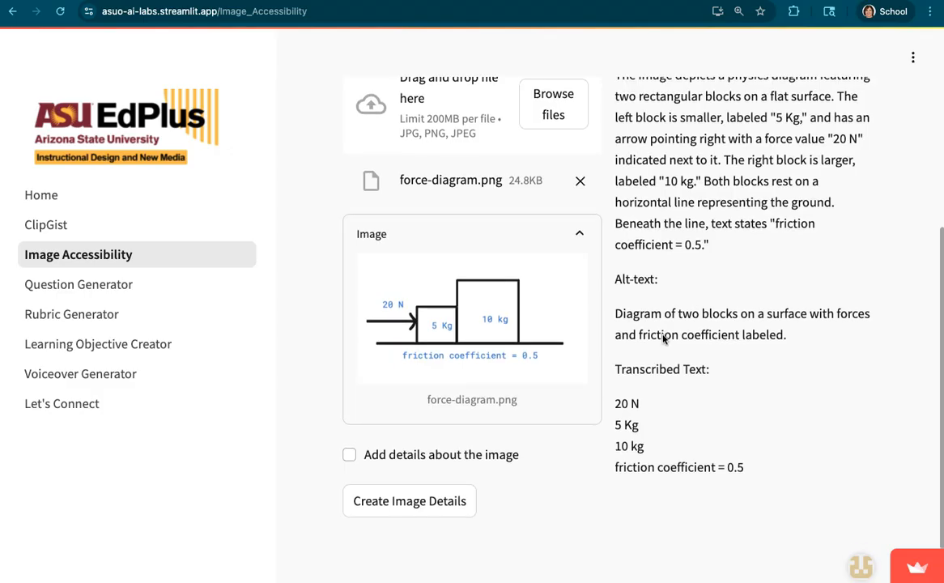
click(702, 334)
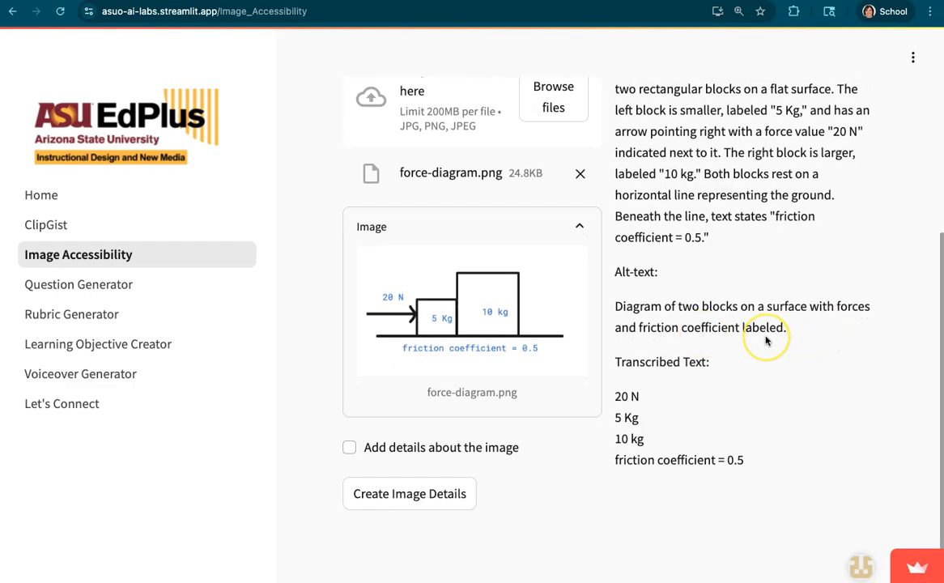
scroll(765, 340, down, 1)
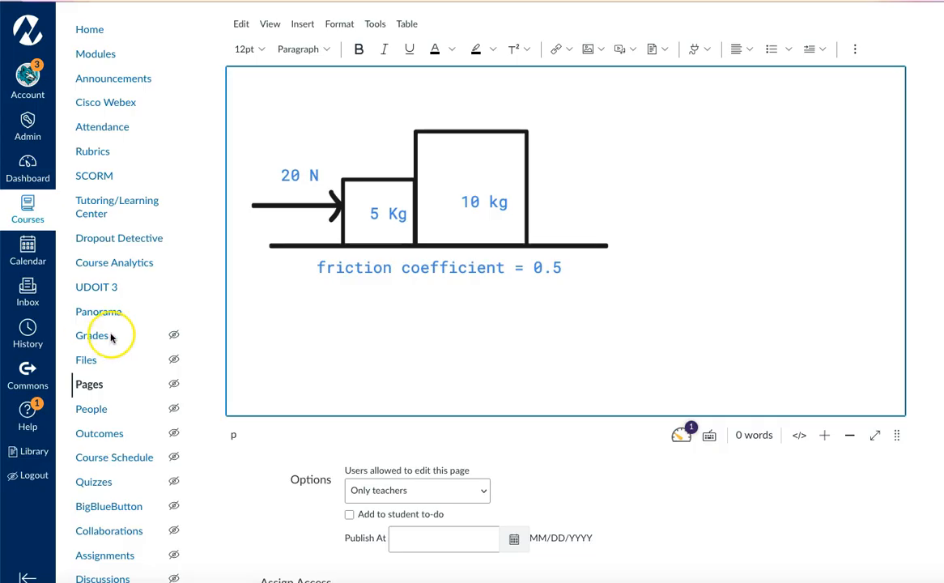
In the Canvas page editor, add "Figure: Force Diagram Description:" below the diagram and paste the generated long description after it.
text(Figure: Force)
click(293, 313)
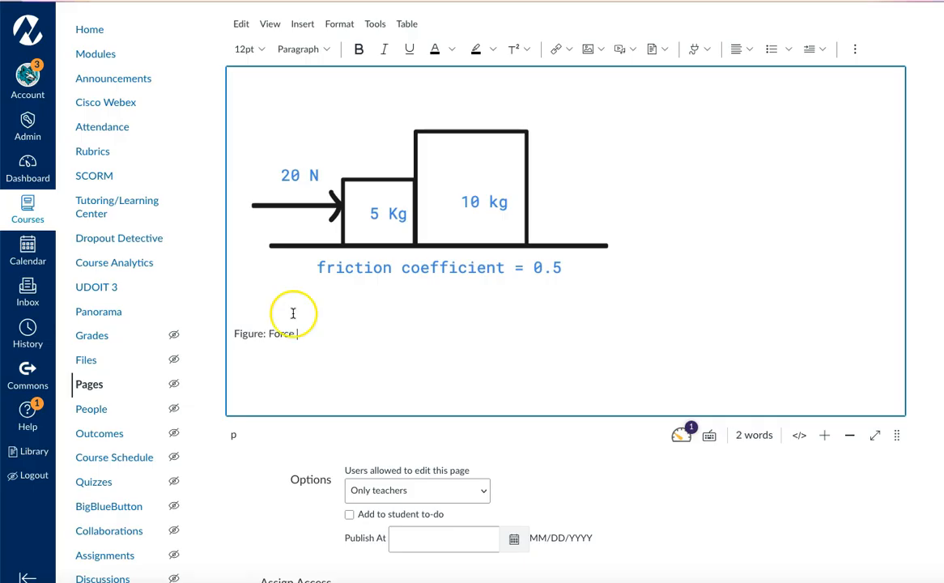
text(Diagram Description)
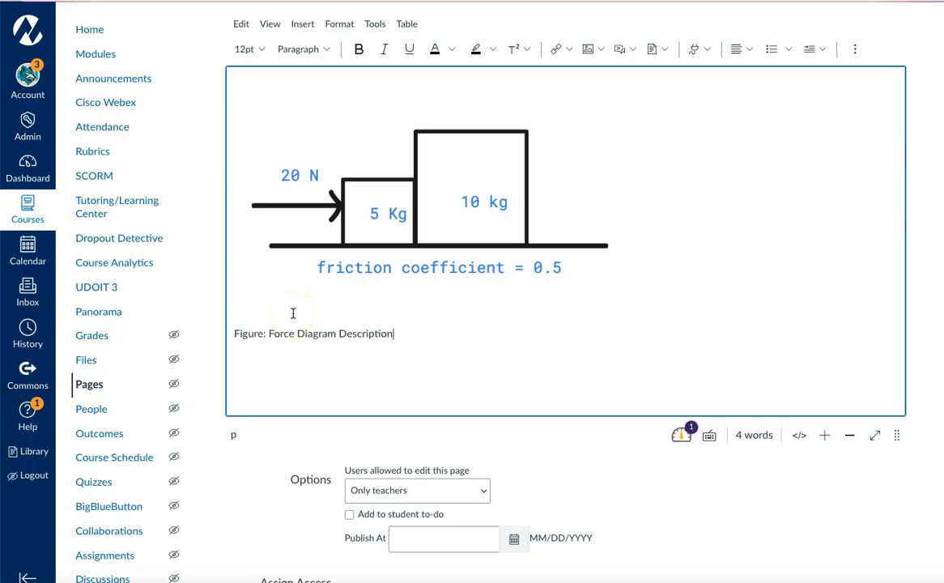
text(: The image depicts a physics diagram featuring two rectangular blocks on a flat surface. The left block is smaller, labeled "5 Kg," and has an arrow pointing right with a force value "20 N" indicated next to it. The right block is larger, labeled "10 kg." Both blocks rest on a horizontal line representing the ground. Beneath the line, text states "friction coefficient = 0.5.")
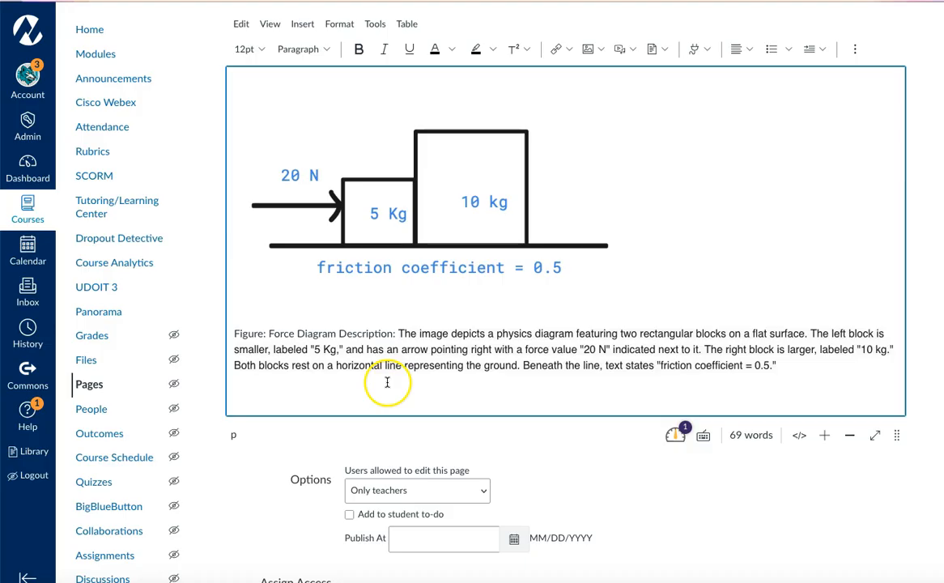
Highlight the pasted long description below the diagram to review it.
click(398, 333)
scroll(631, 338, up, 1)
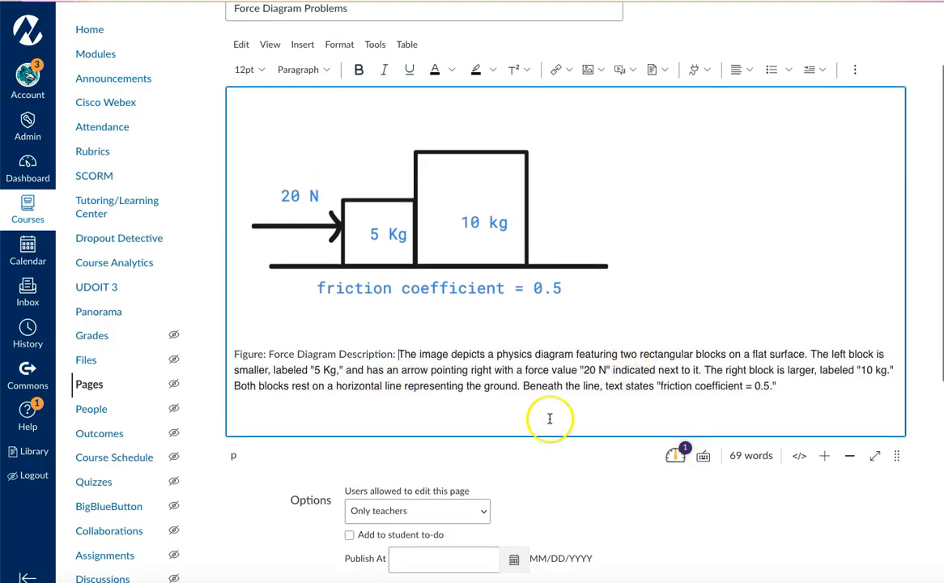
drag(794, 386, 397, 361)
scroll(484, 364, down, 1)
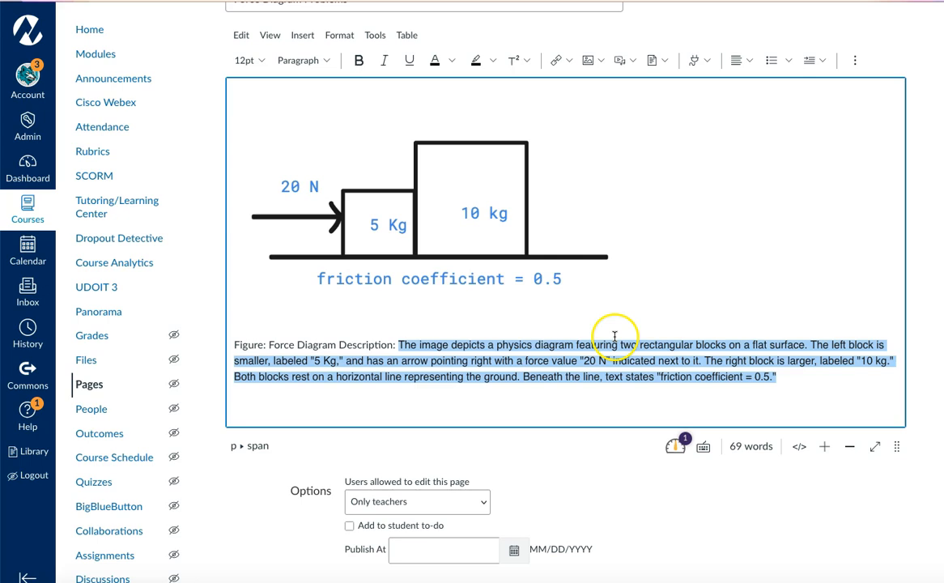
scroll(599, 332, up, 1)
Replace the force diagram's alt text with the generated "Diagram of two blocks on a surface with forces and friction coefficient labeled.".
click(433, 259)
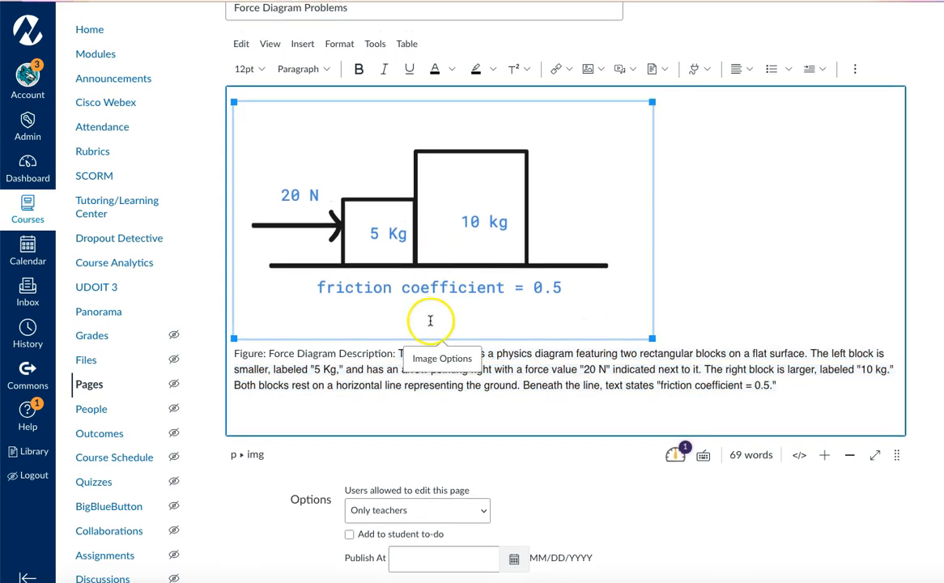
click(435, 359)
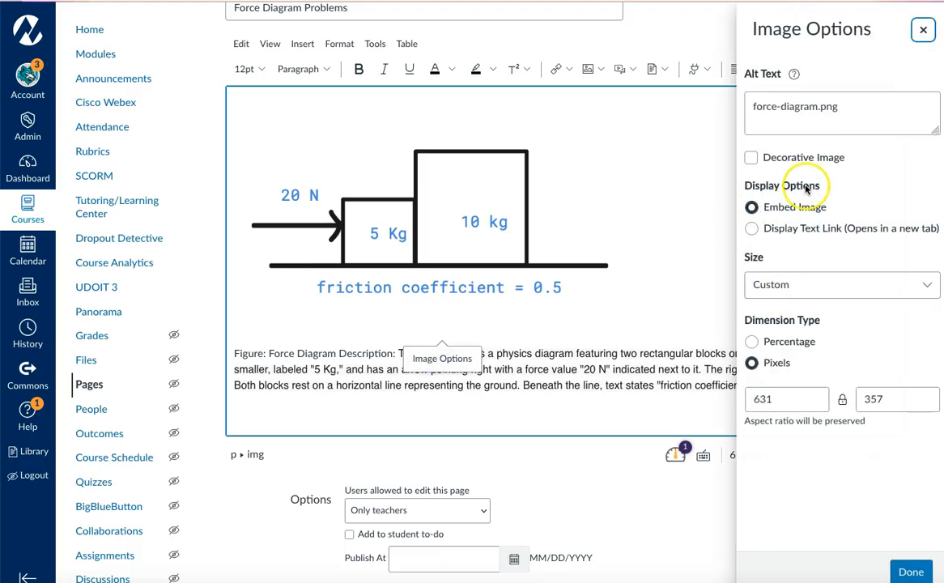
click(847, 106)
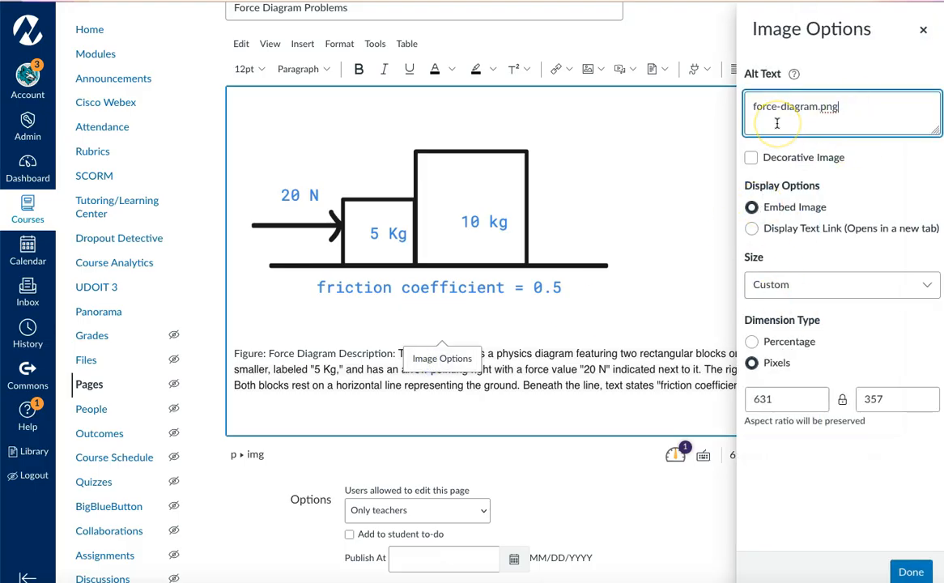
drag(776, 123, 723, 127)
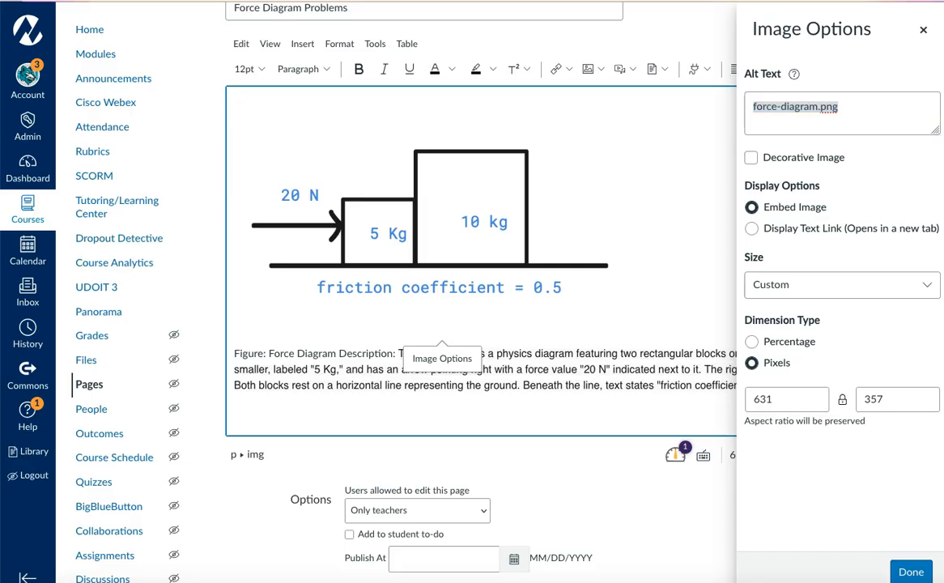
click(799, 109)
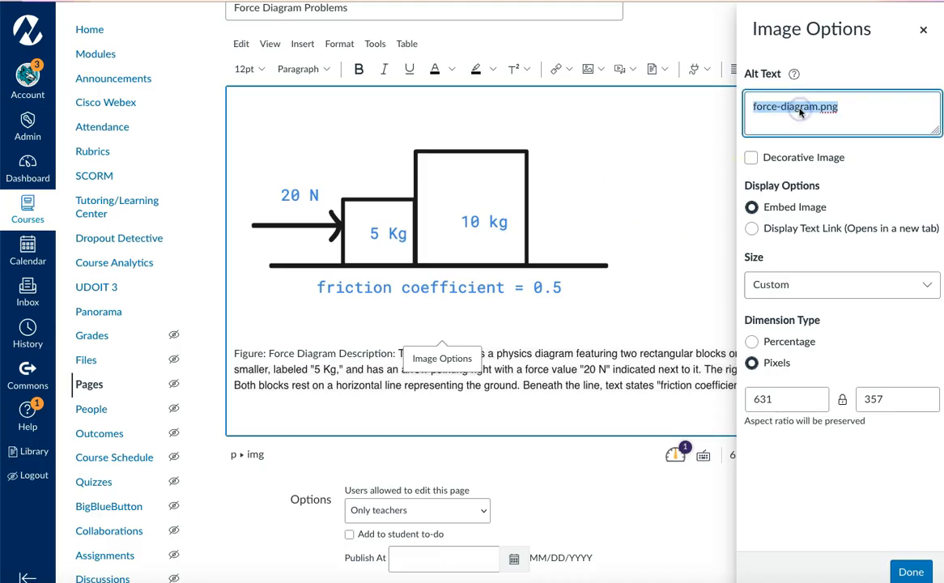
text(Diagram of two blocks on a surface with forces and friction coefficient labeled.)
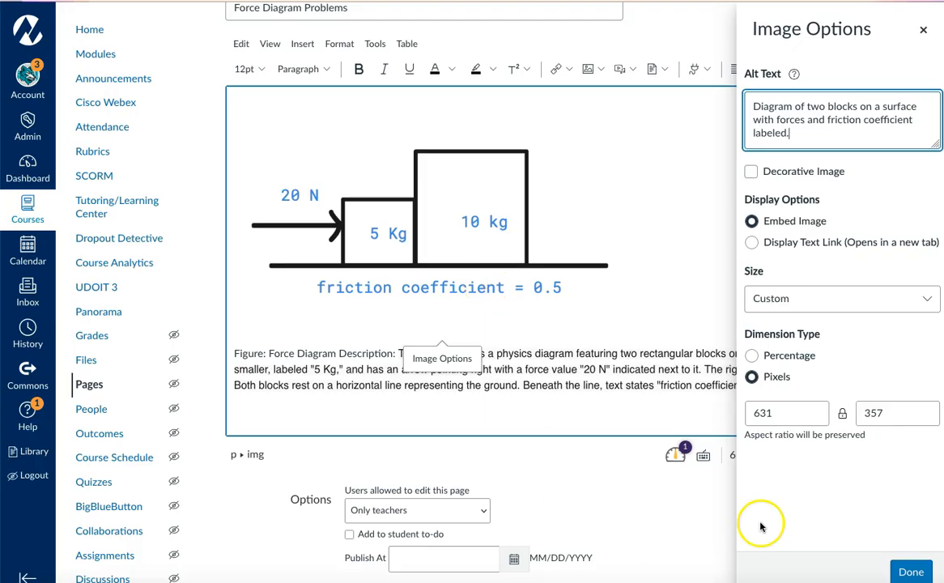
click(911, 572)
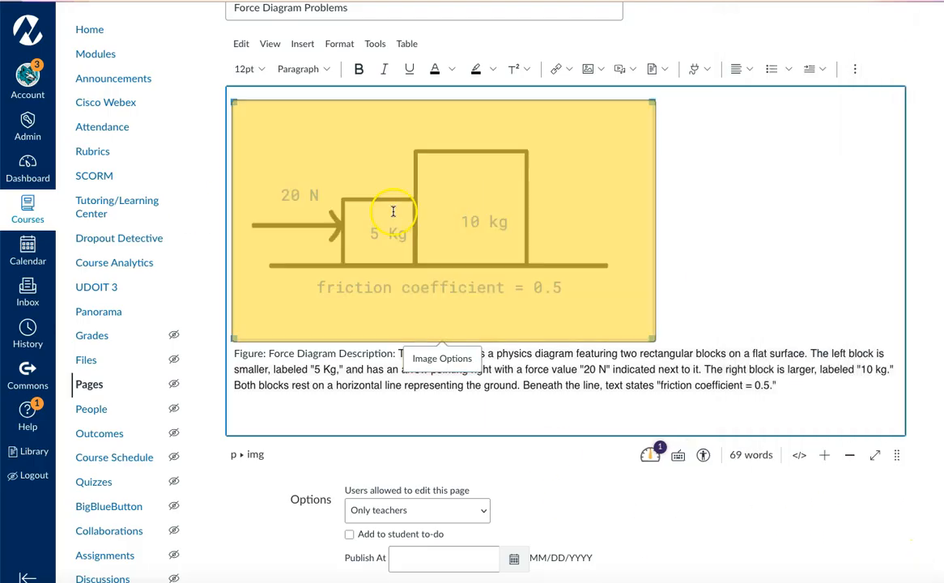
scroll(678, 498, up, 1)
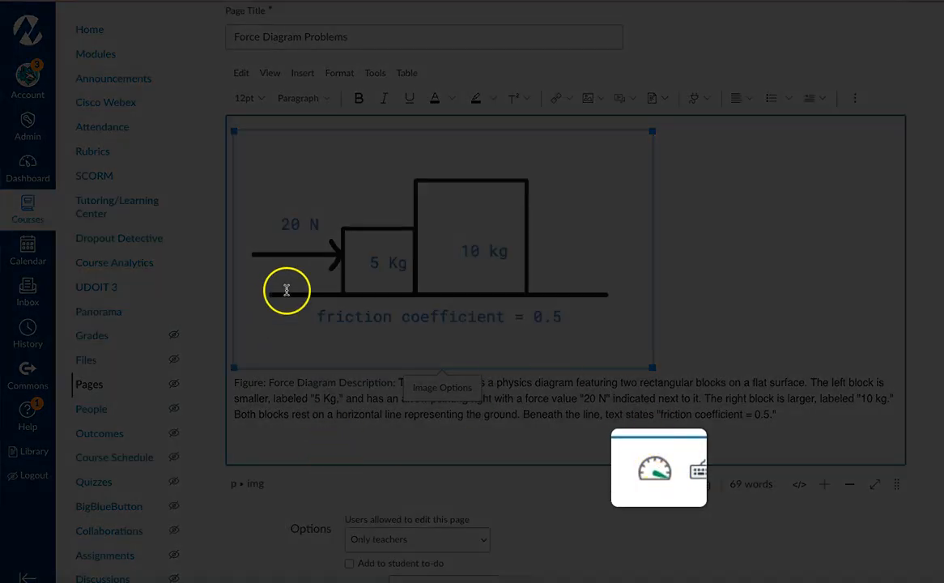
click(573, 399)
scroll(735, 367, down, 1)
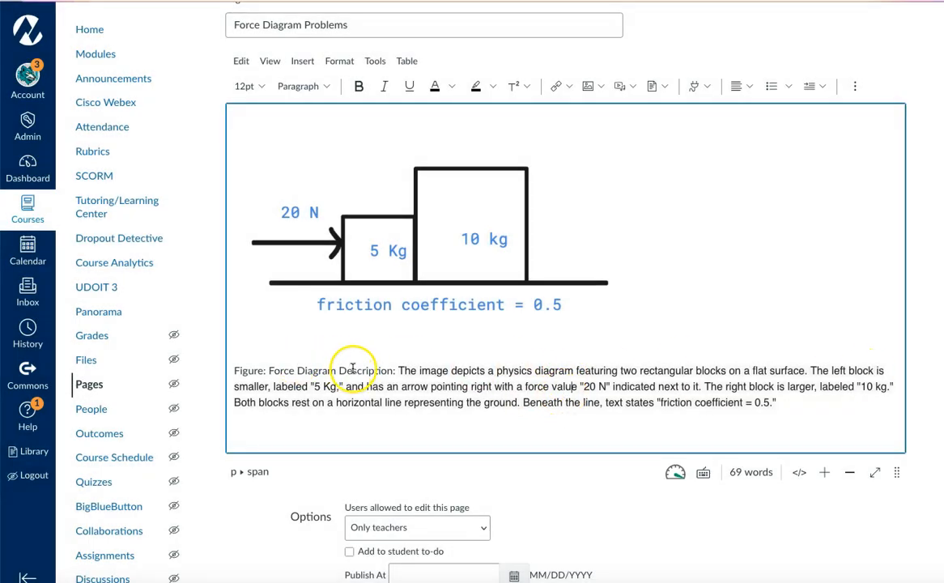
scroll(497, 377, down, 1)
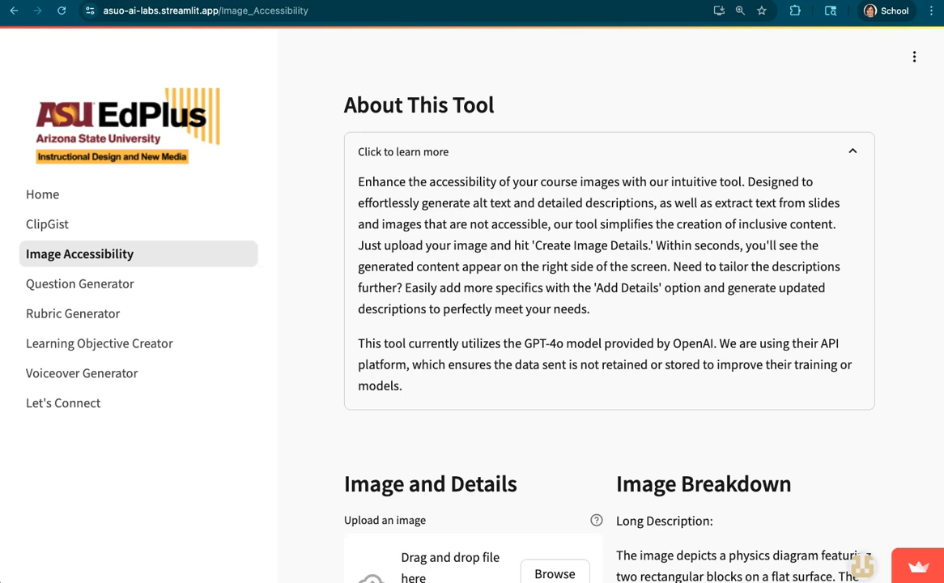
In the Image Accessibility Creator, reload the page and expand the tool's About information to read about its AI model and data handling.
scroll(610, 324, down, 2)
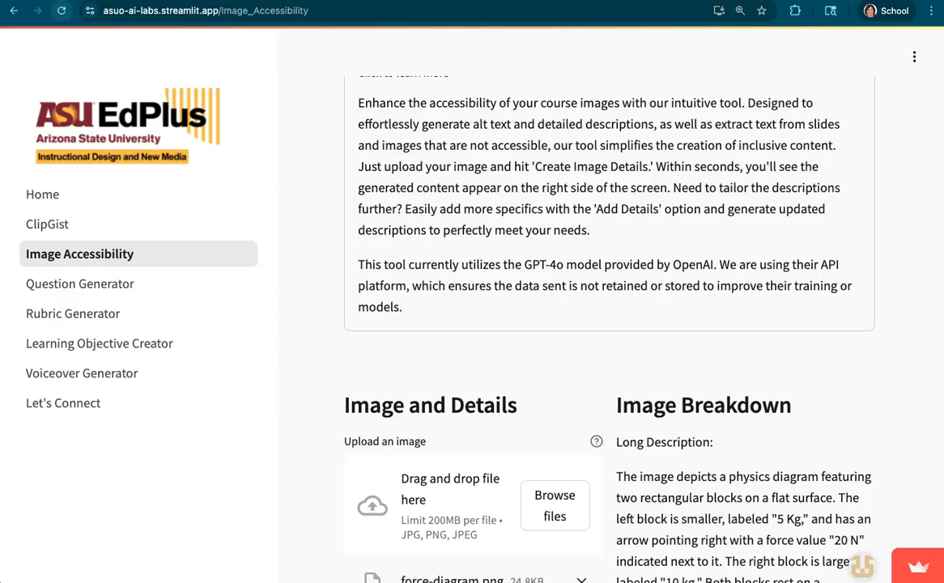
click(60, 11)
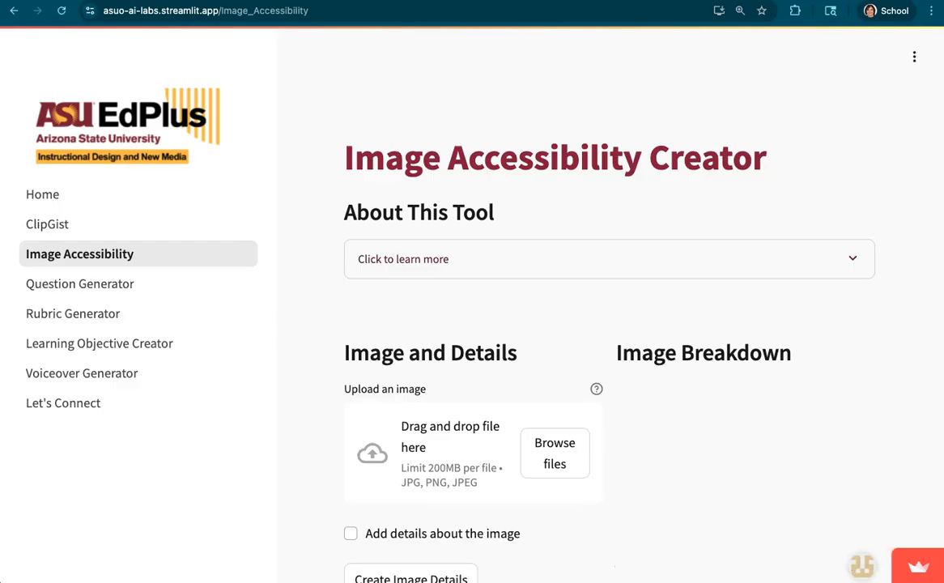
click(403, 259)
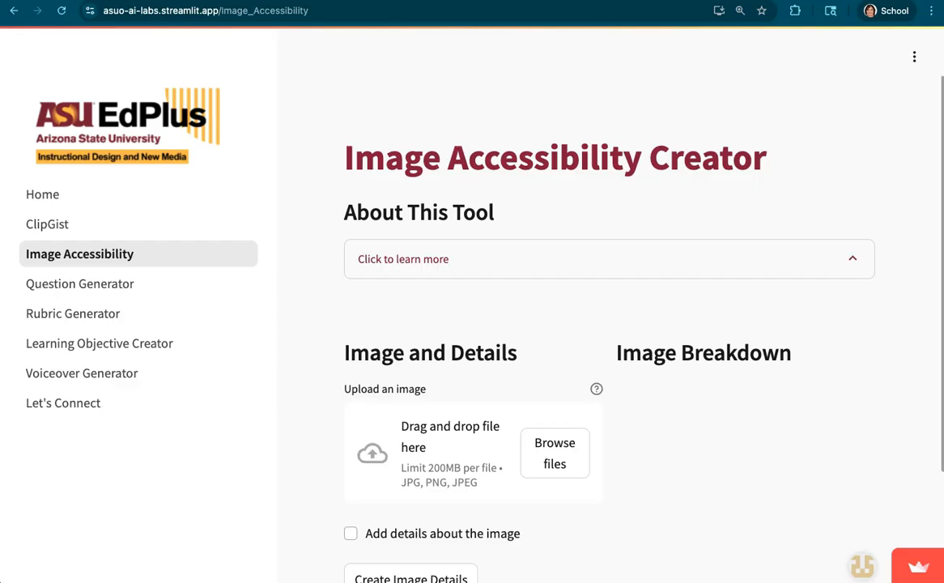
scroll(609, 324, down, 1)
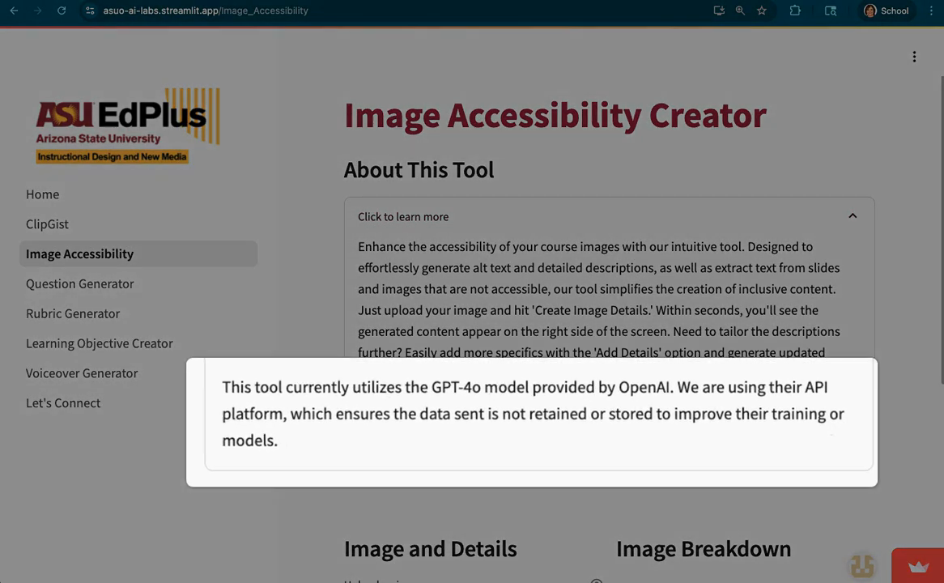